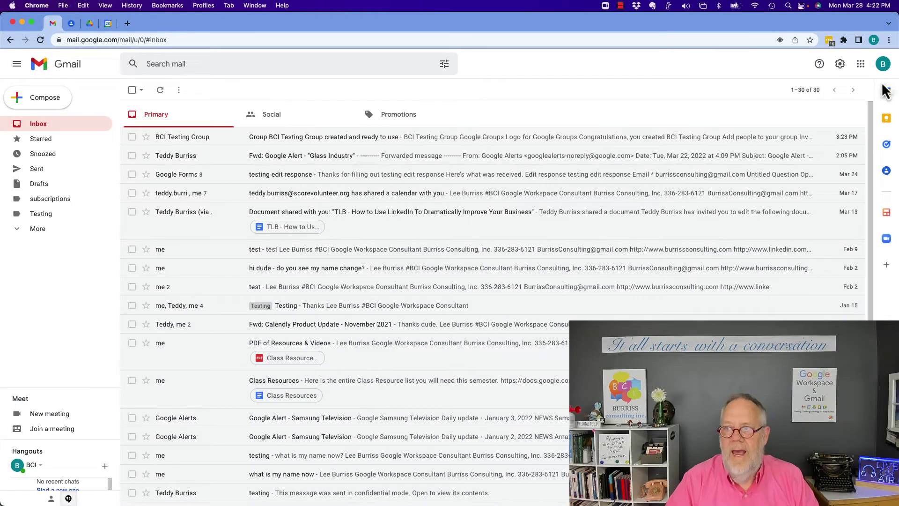
Step: Confirm the signed-in Gmail account, then start a search for 'sites' in a new tab
left_click(883, 65)
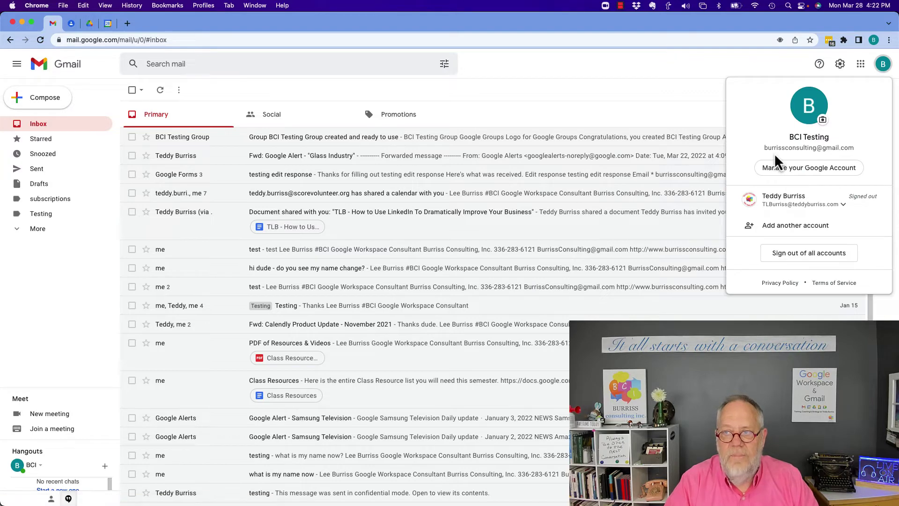
left_click_drag(774, 148, 870, 152)
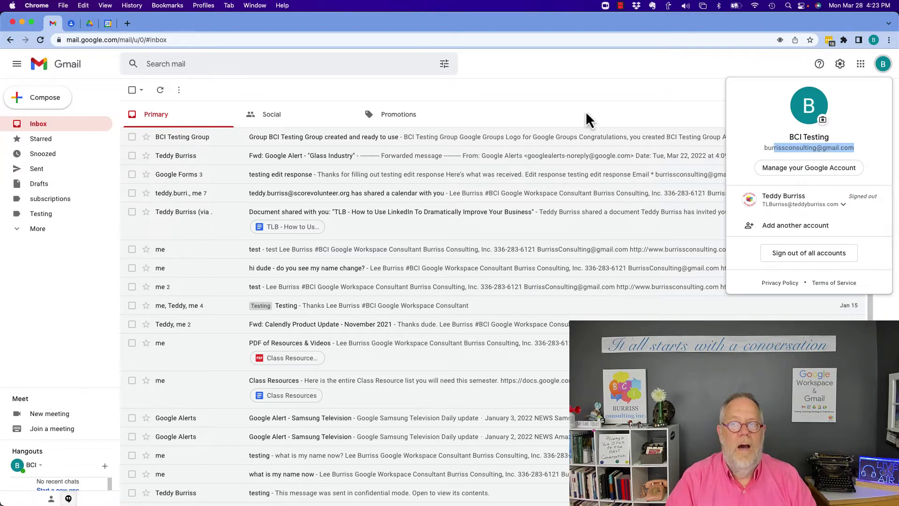
left_click(881, 66)
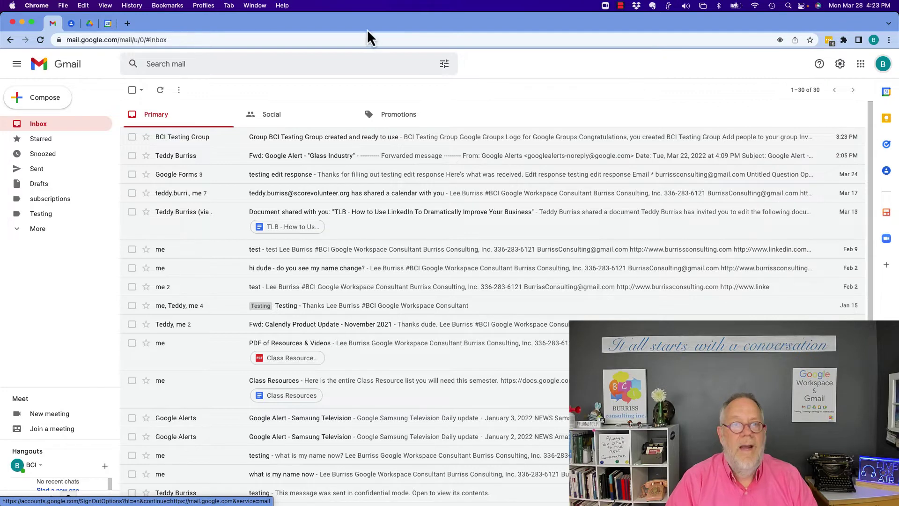
left_click(127, 24)
type("s")
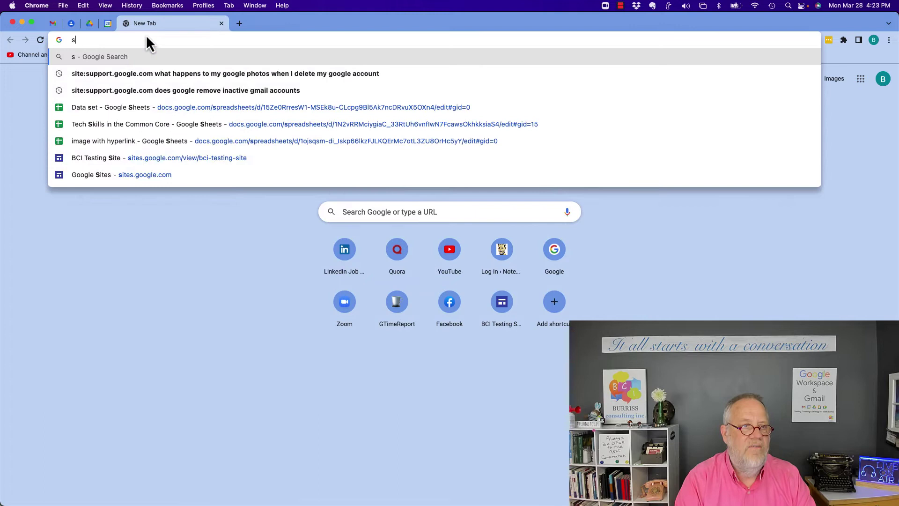
type("ites")
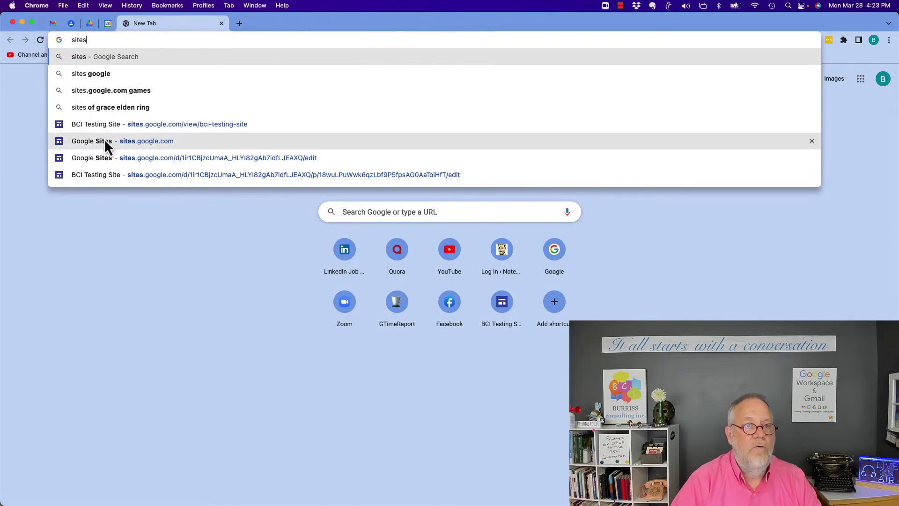
Step: Open BCI Testing Site from the Sites home, dismiss the theme popup, and list its pages
left_click(135, 141)
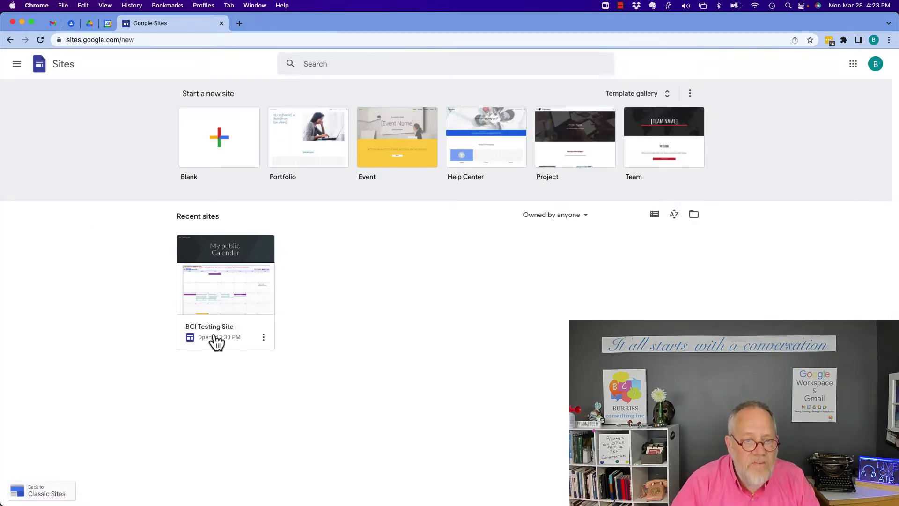
left_click(228, 306)
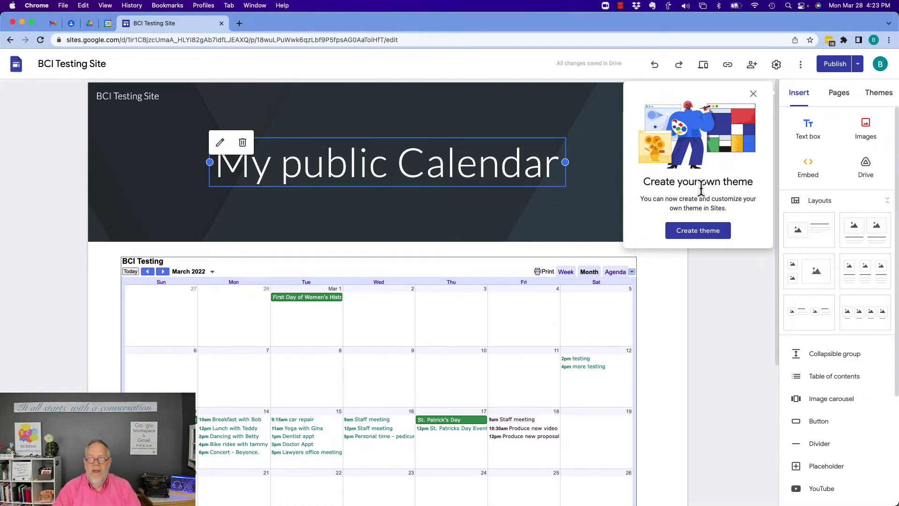
left_click(753, 94)
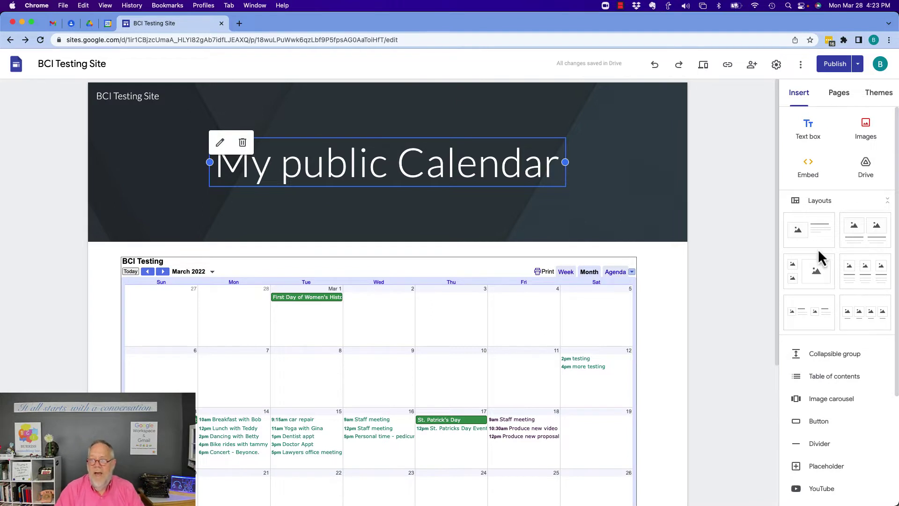
left_click(838, 94)
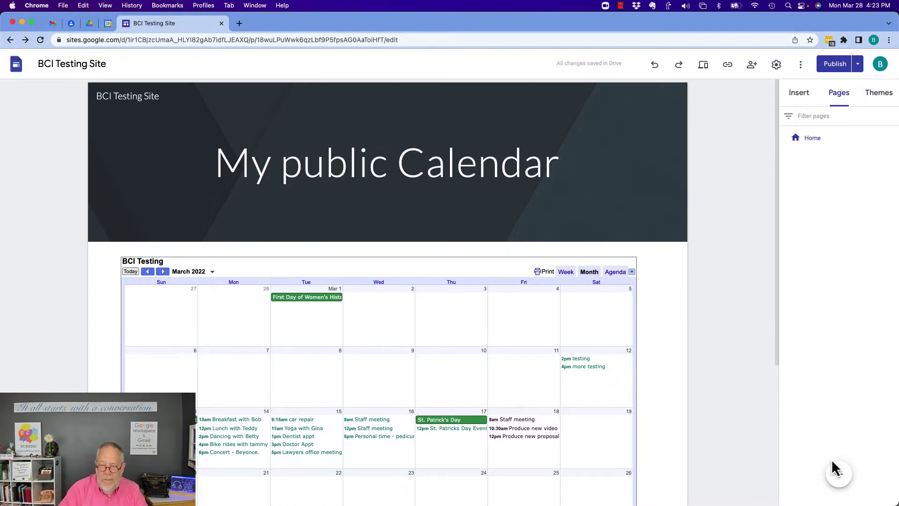
Step: Create a page named 'Contact' with the custom path 'contact'
mouse_move(836, 478)
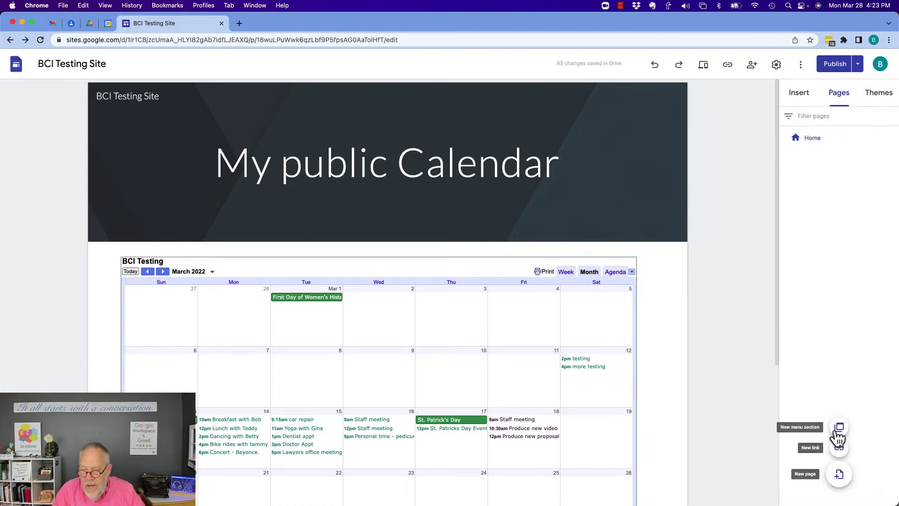
left_click(838, 475)
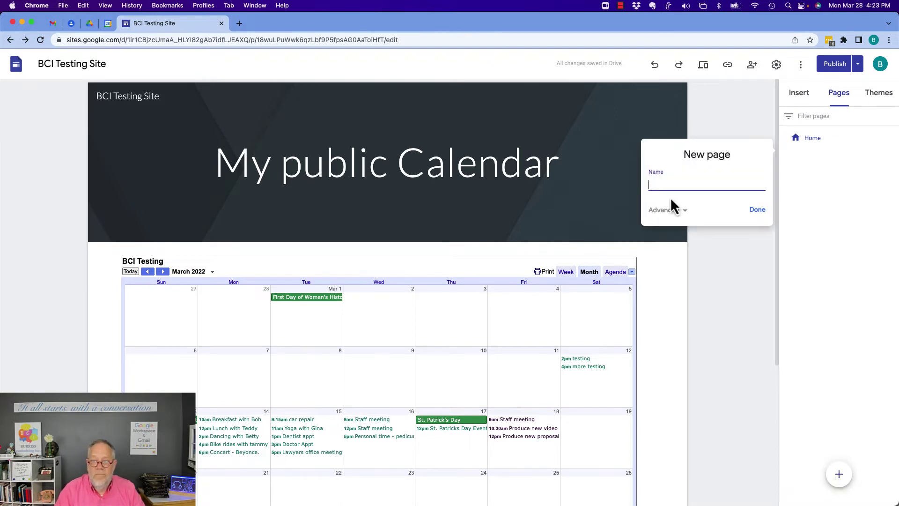
type("COntact")
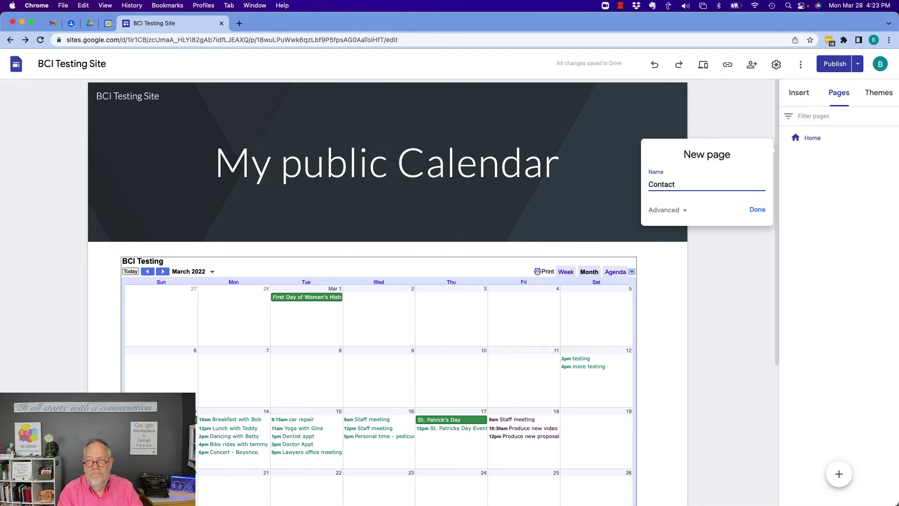
left_click(667, 211)
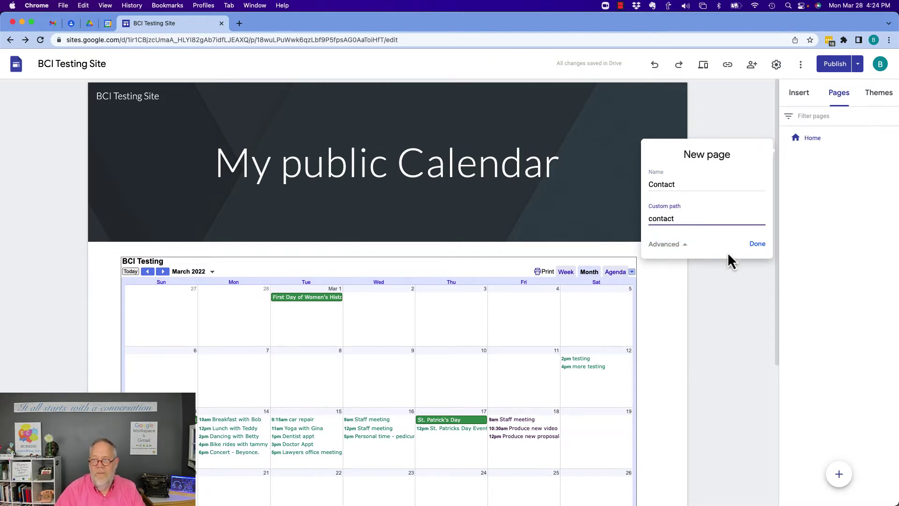
left_click(757, 248)
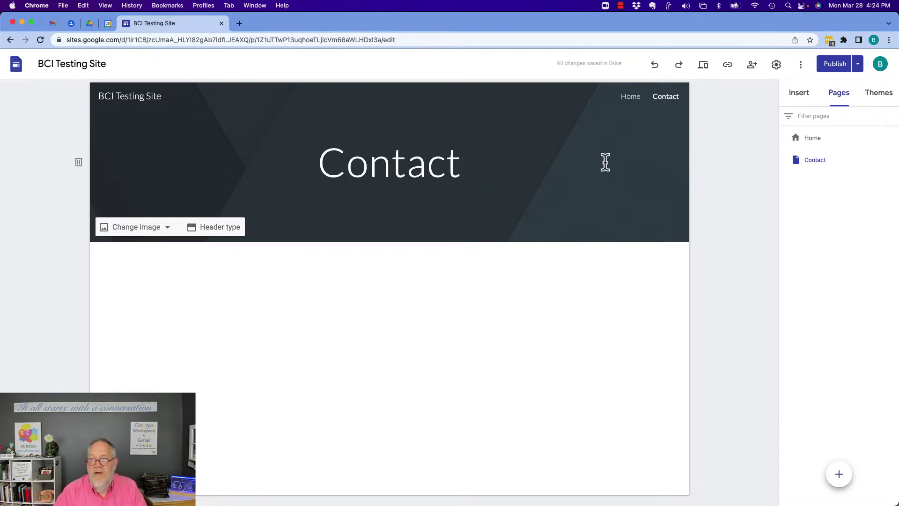
Step: Add a text box below the header reading 'This is my Contact Information'
left_click(799, 96)
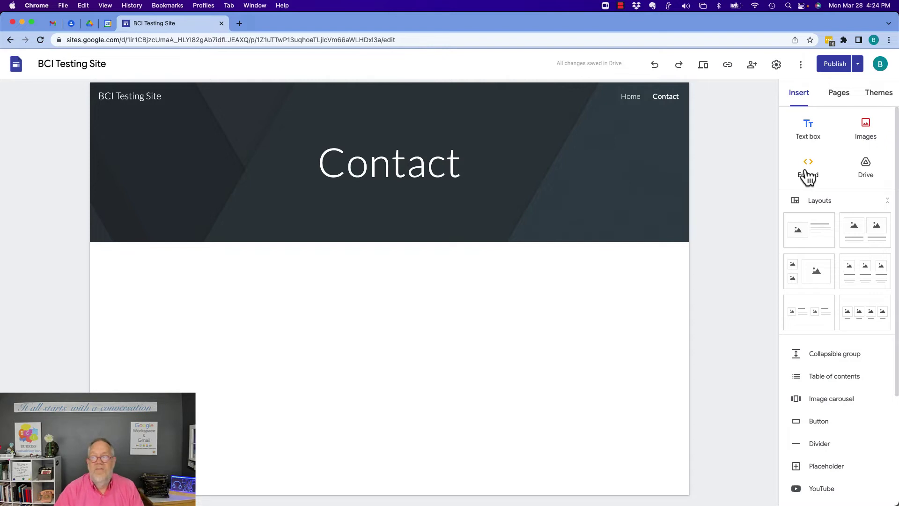
left_click(804, 141)
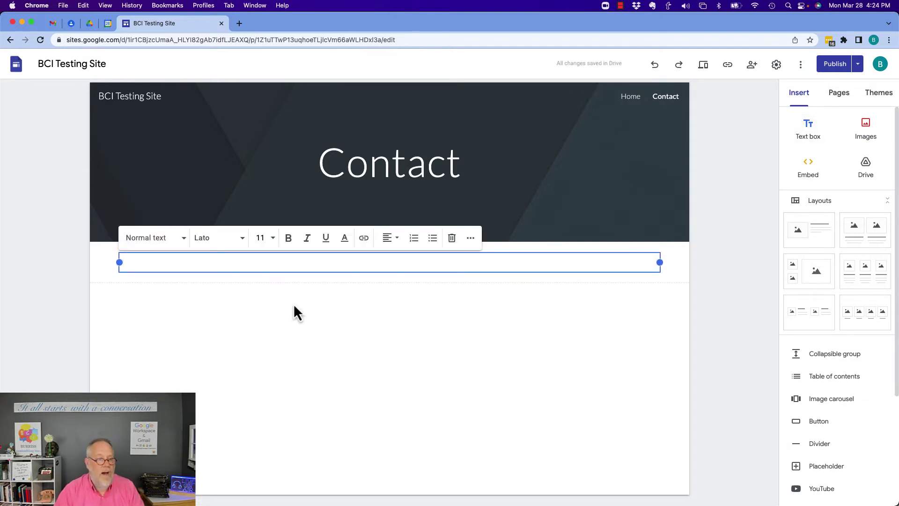
type("This")
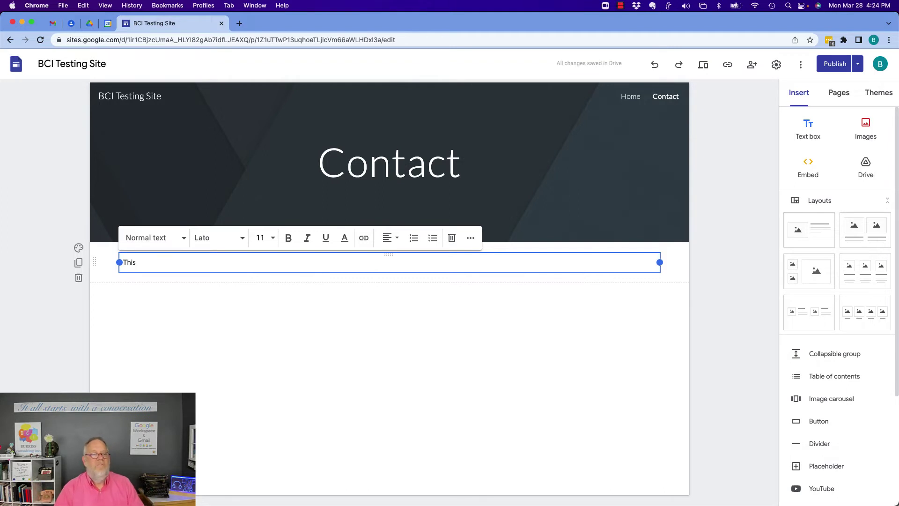
type(" is my Contact Information")
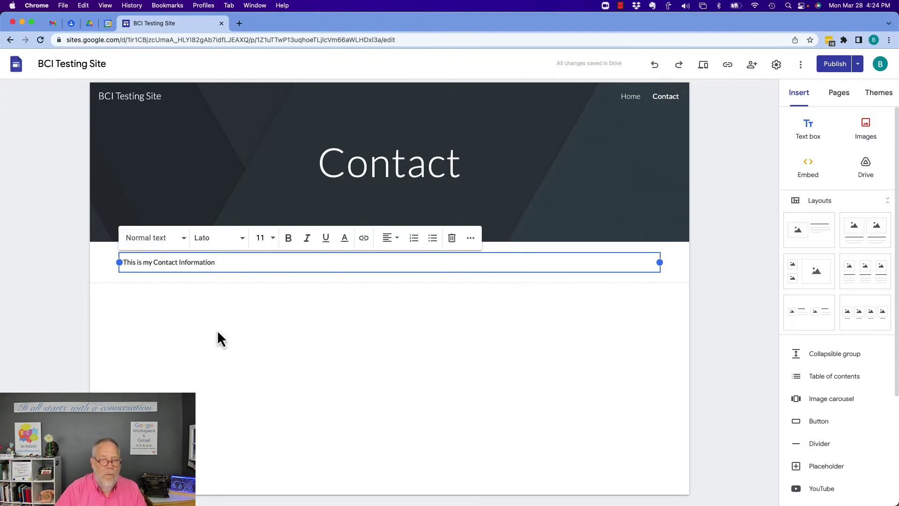
left_click(224, 344)
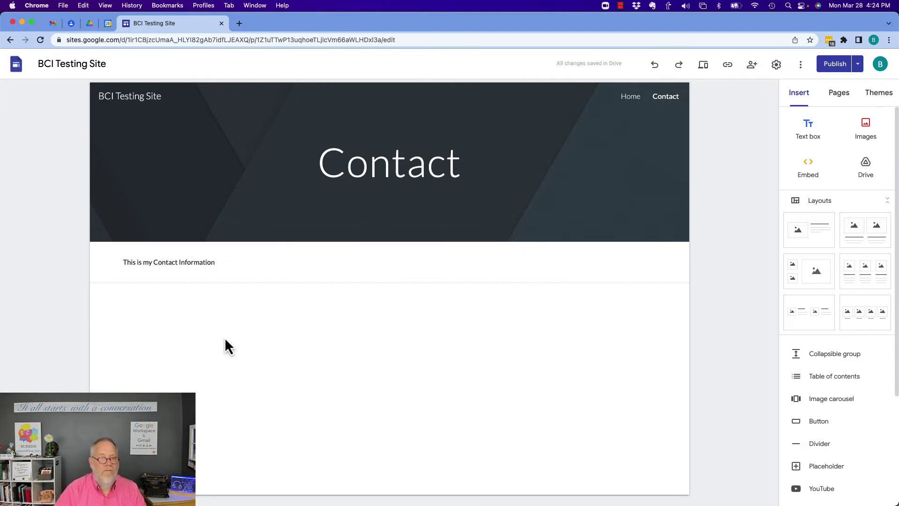
Step: Center the contact line, make it bold, and apply the Heading style
left_click(194, 263)
left_click(389, 240)
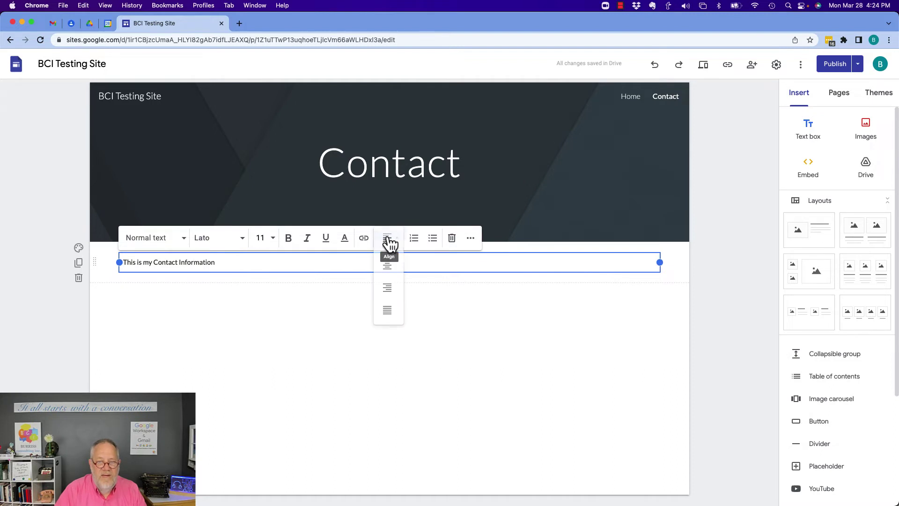
left_click(390, 271)
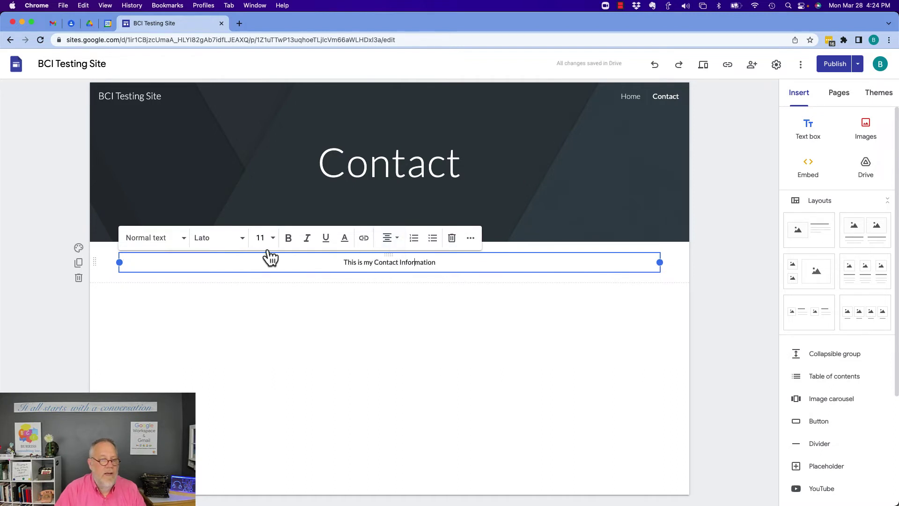
key("super+a")
left_click(288, 238)
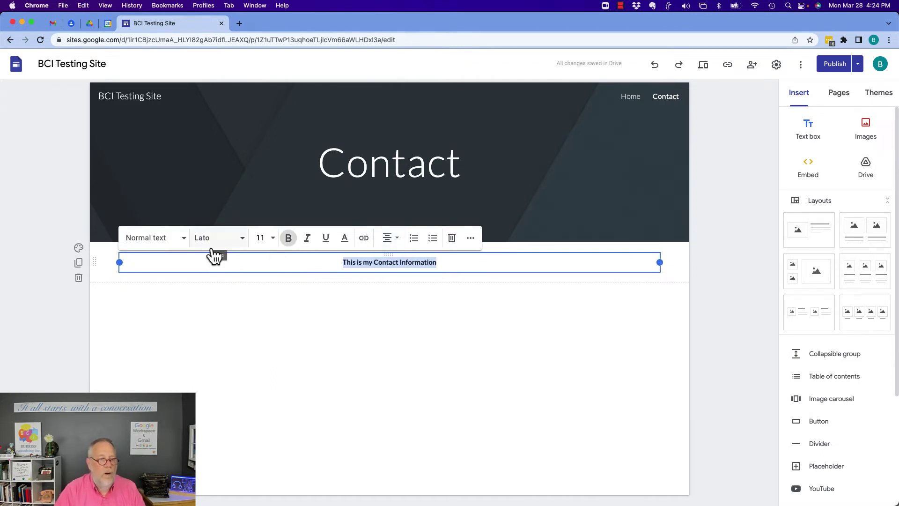
left_click(180, 240)
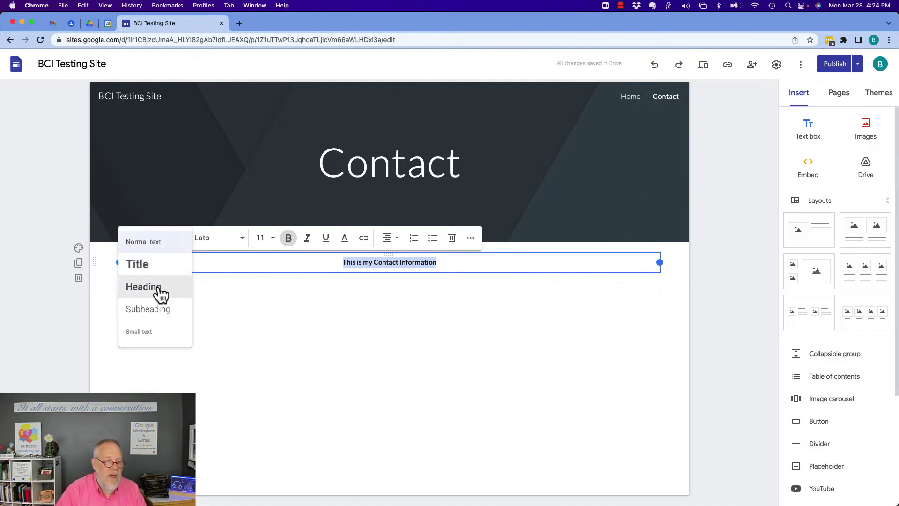
left_click(174, 293)
left_click(417, 316)
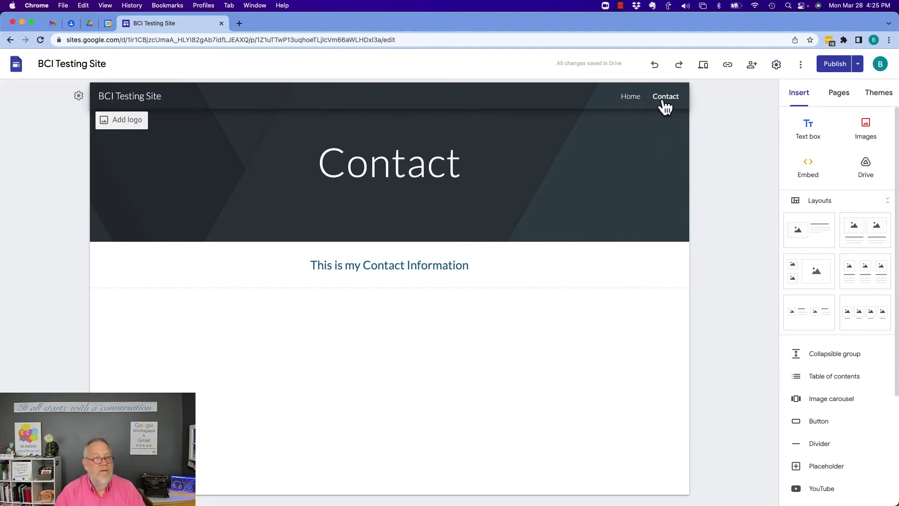
Step: Create a page named 'Portfolio' with the custom path 'Portfolio'
left_click(839, 94)
left_click(837, 472)
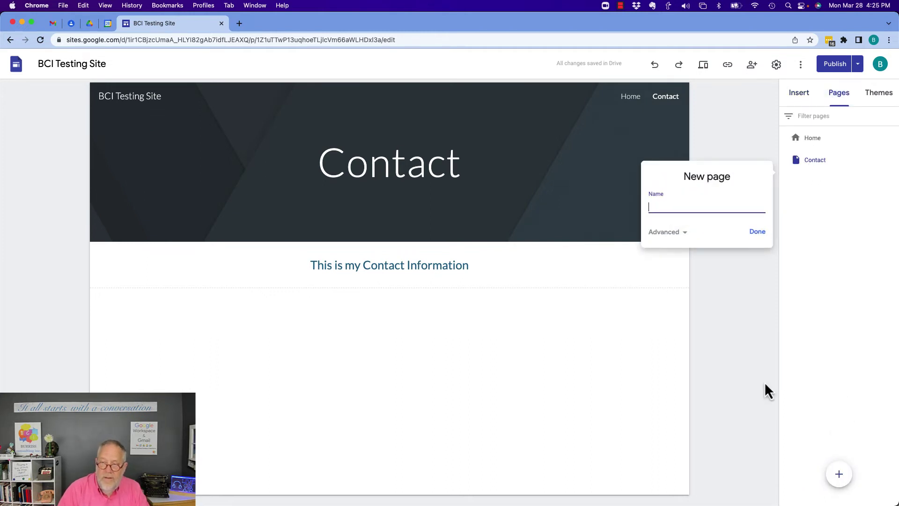
type("Pro")
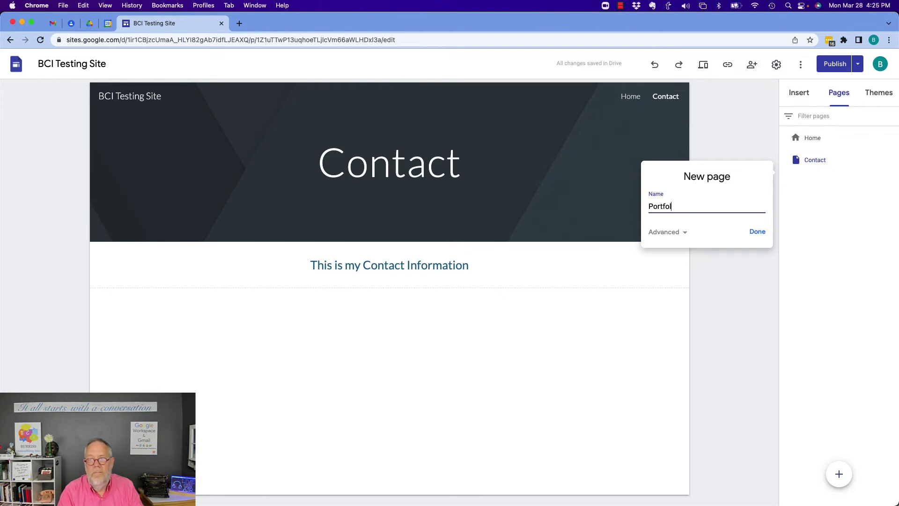
left_click(680, 233)
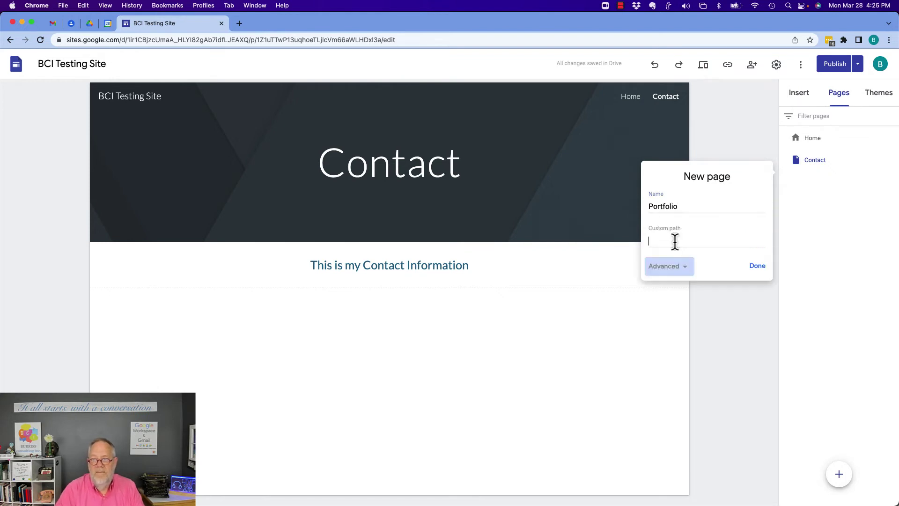
type("Portfolio")
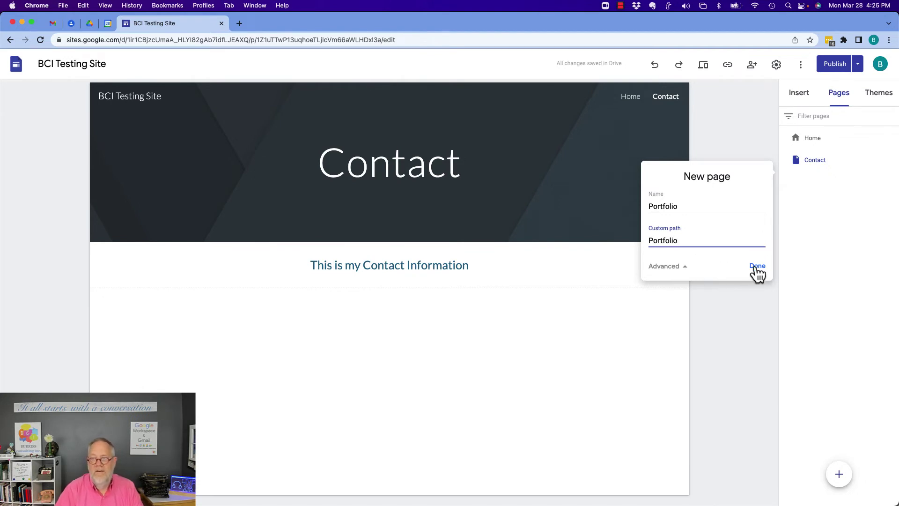
left_click(755, 267)
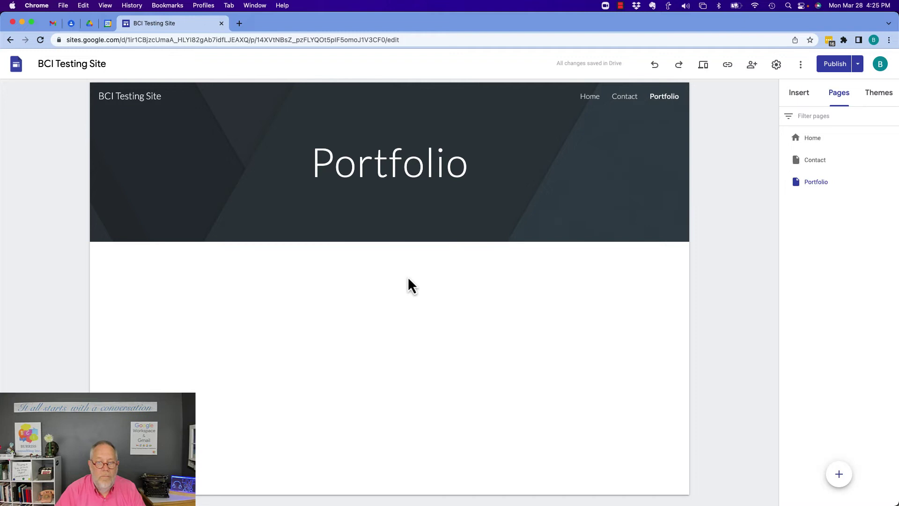
Step: Insert the two-image layout and upload the angle-grinder photo into its left slot
left_click(798, 96)
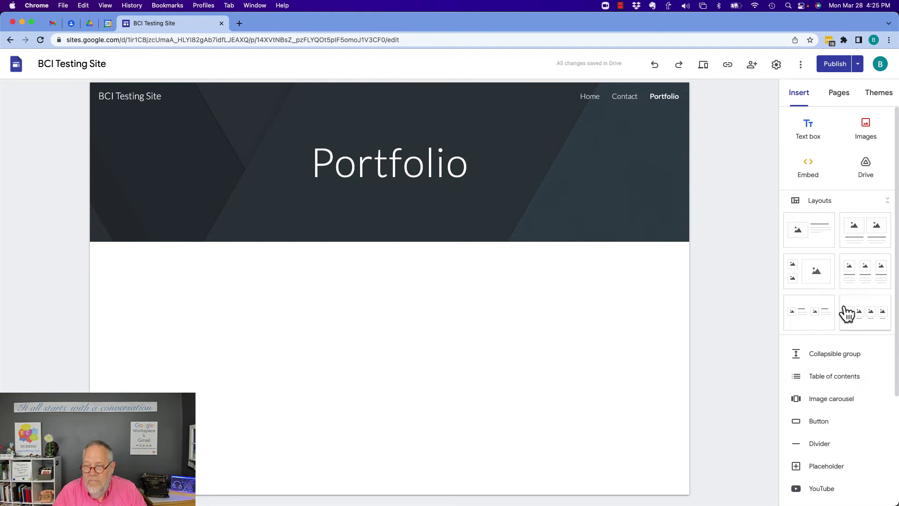
left_click(854, 244)
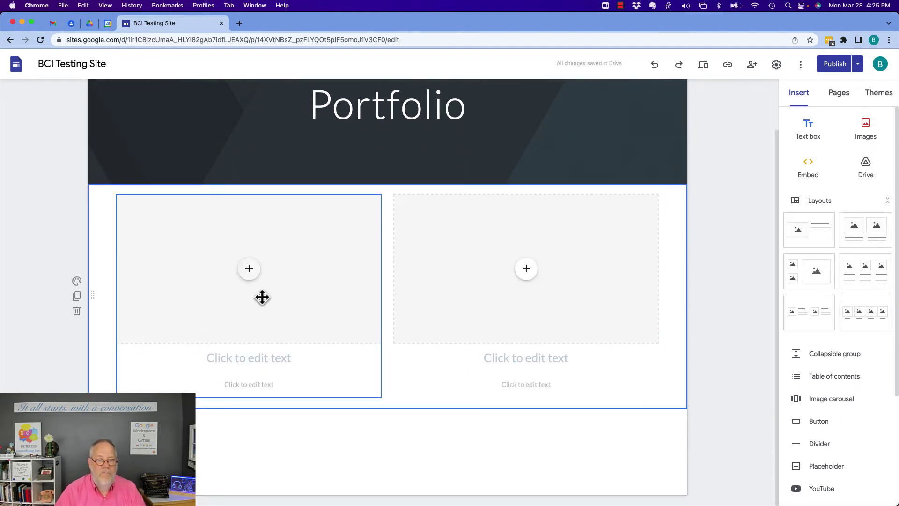
left_click(250, 271)
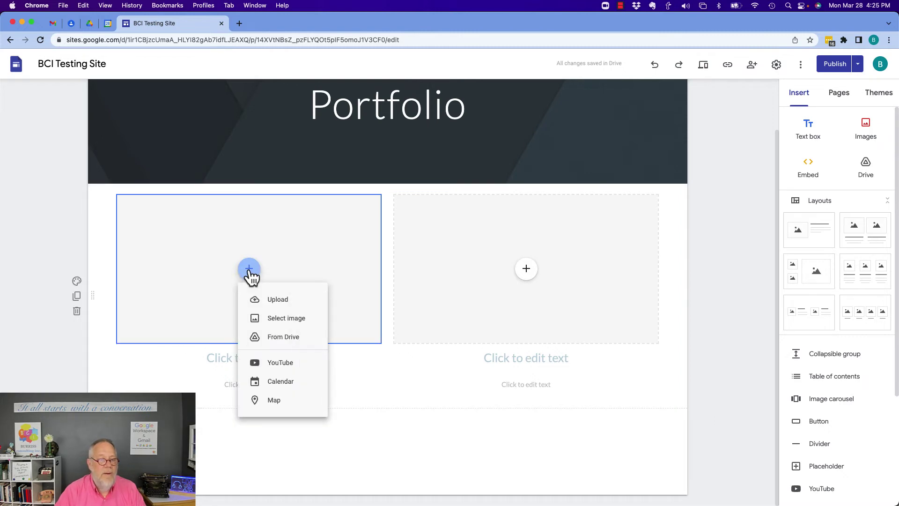
left_click(283, 300)
double_click(159, 121)
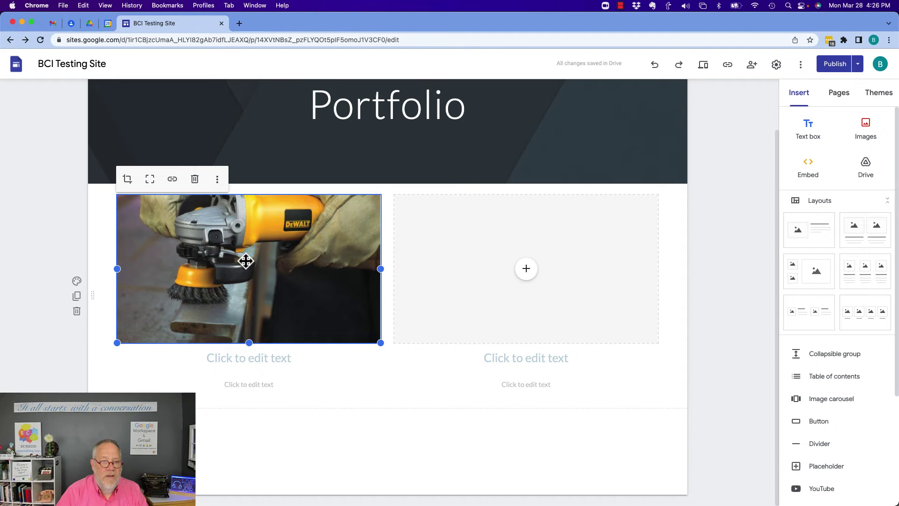
Step: Link the grinder photo to the pasted consulting website address
left_click(172, 180)
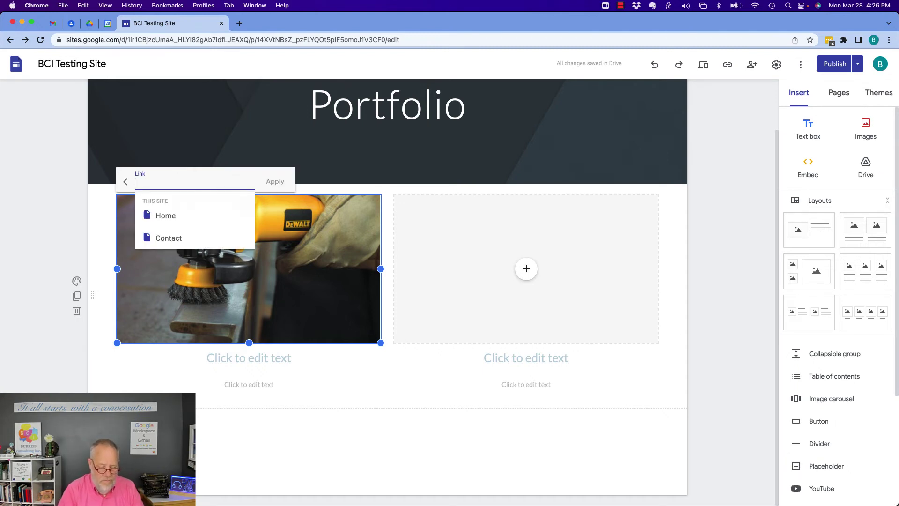
type("http://www.burrissconsulting.com")
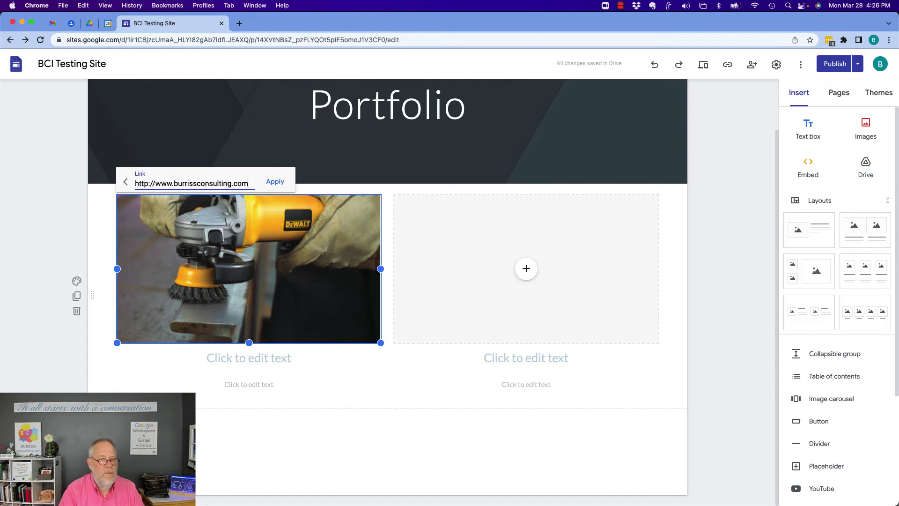
left_click(275, 182)
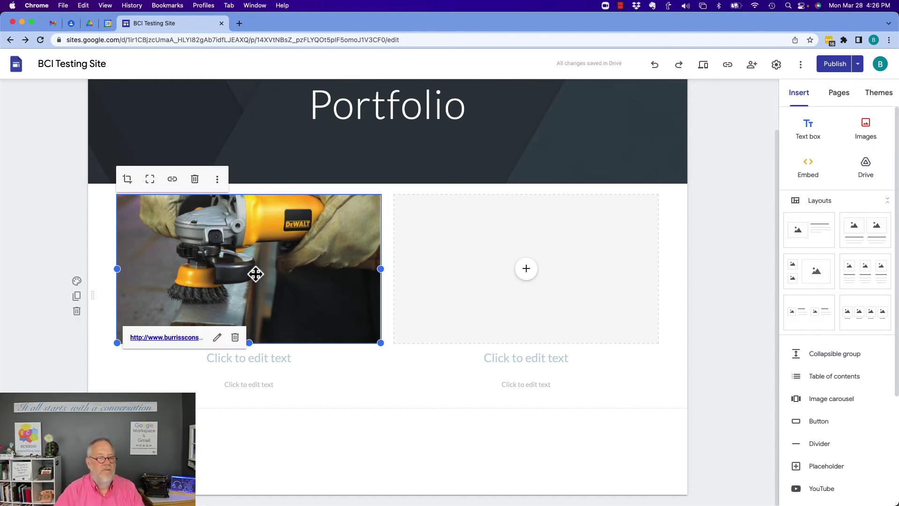
left_click(704, 68)
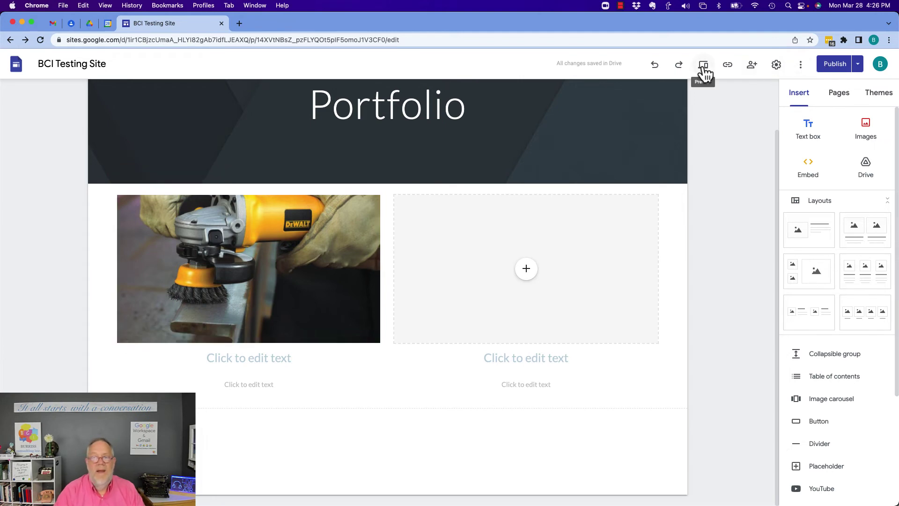
left_click(703, 67)
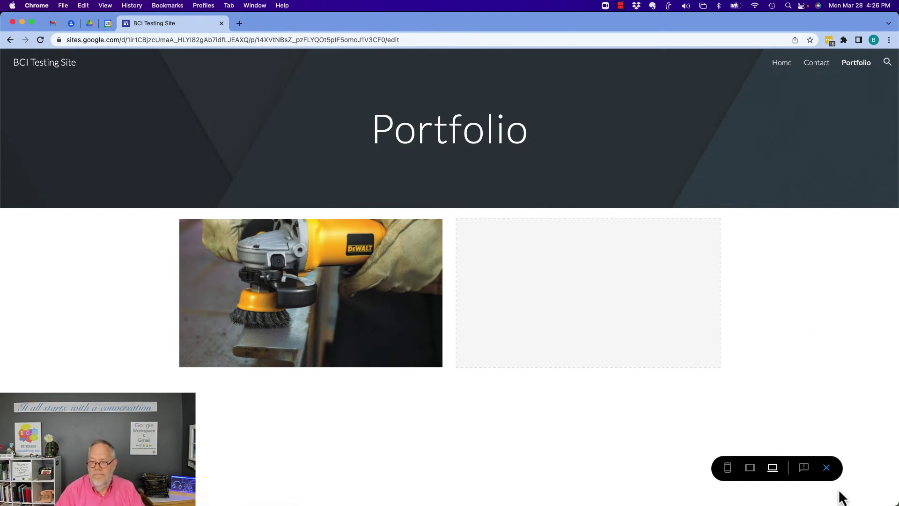
left_click(827, 468)
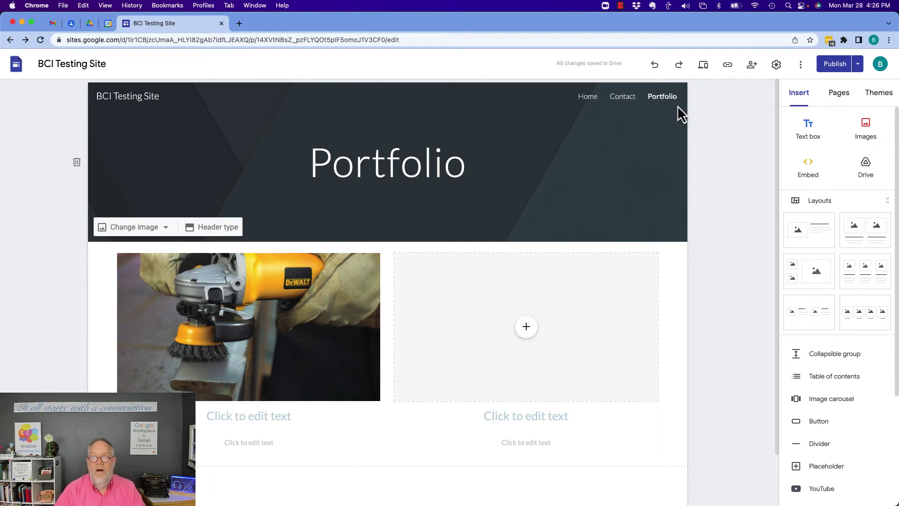
left_click(776, 66)
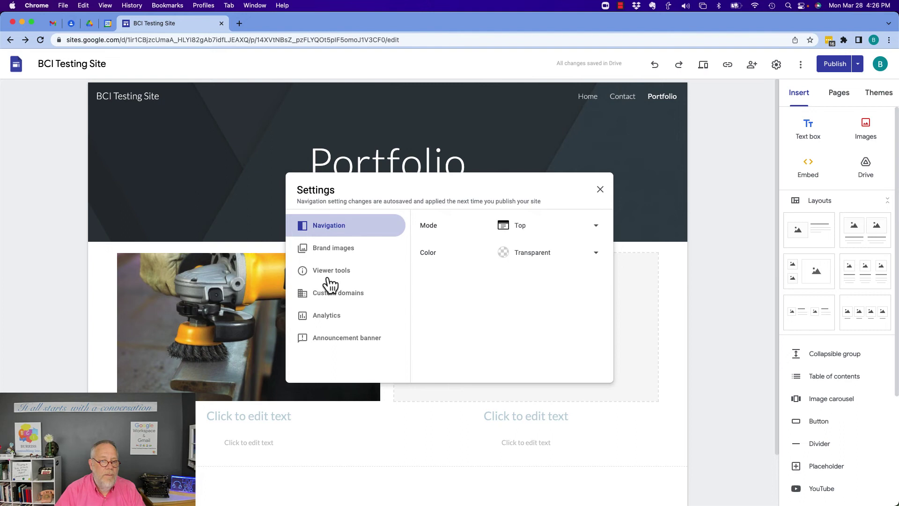
left_click(332, 296)
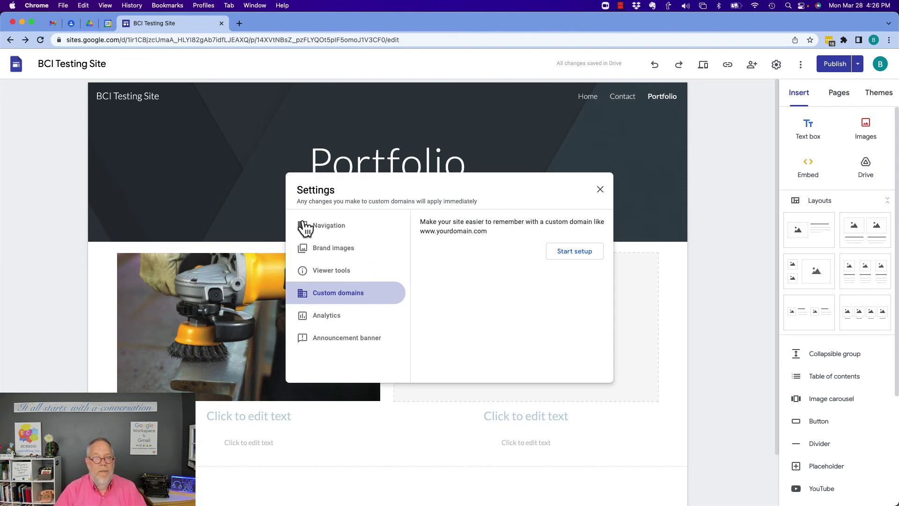
left_click(602, 193)
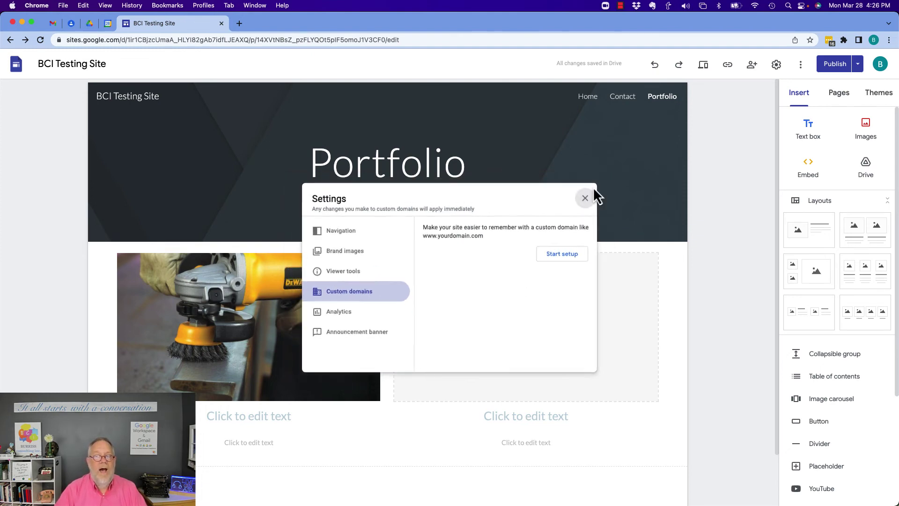